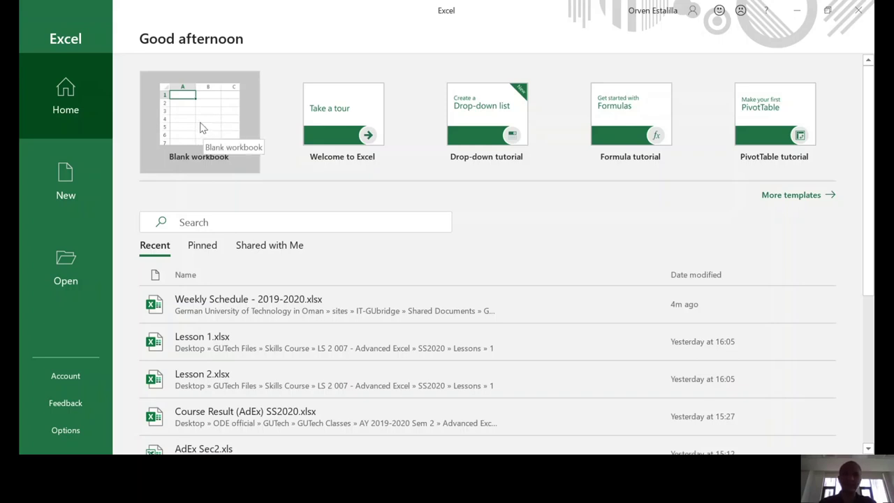
# Step: Create a blank workbook and add a second worksheet to it, leaving Sheet1 active
pyautogui.click(201, 127)
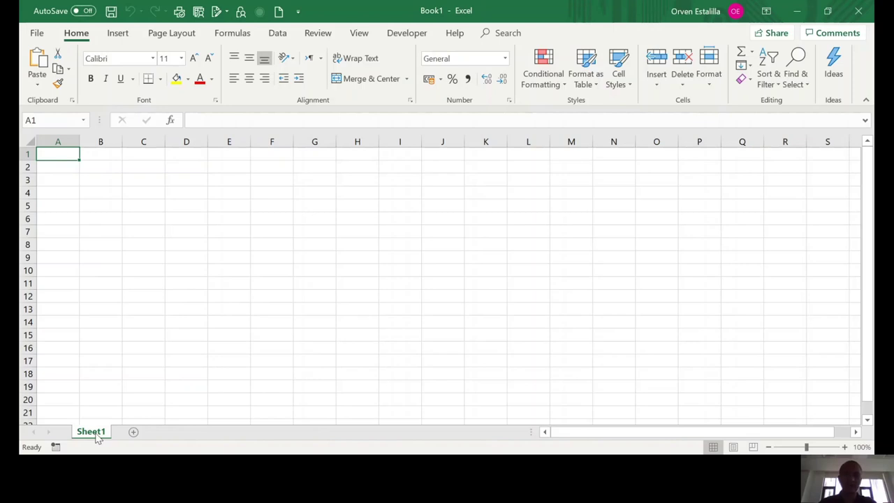
pyautogui.click(133, 434)
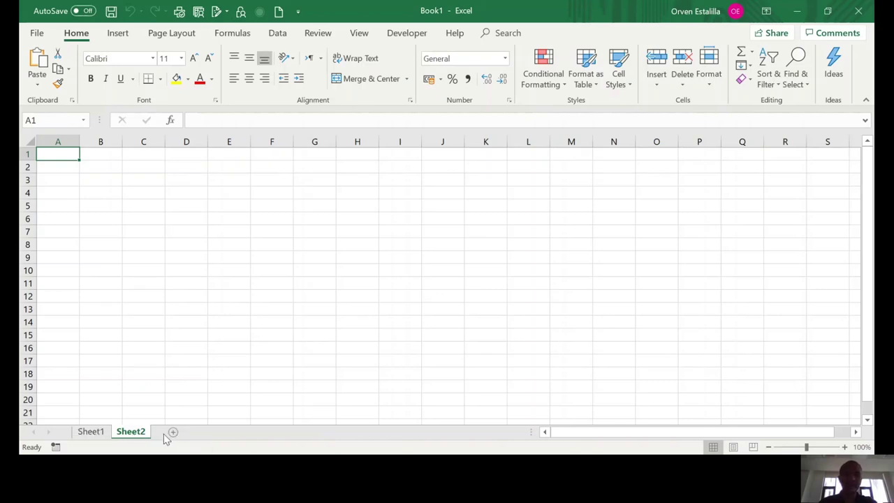
pyautogui.click(98, 432)
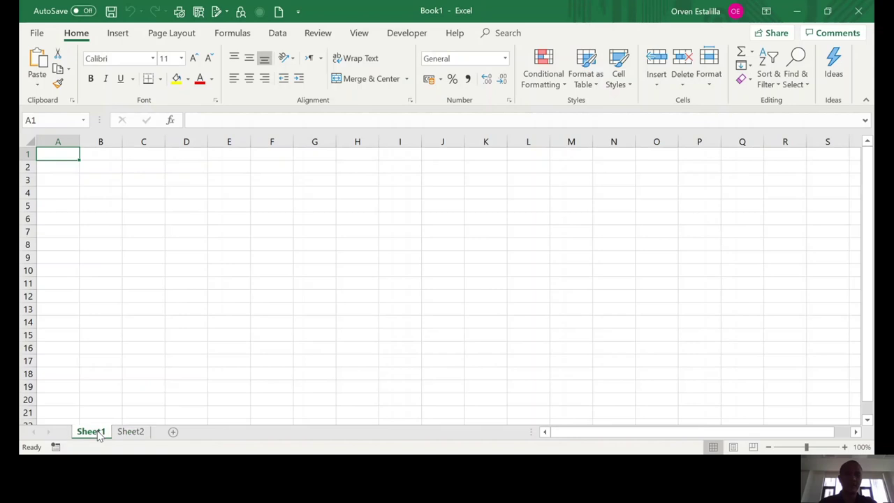
pyautogui.doubleClick(98, 432)
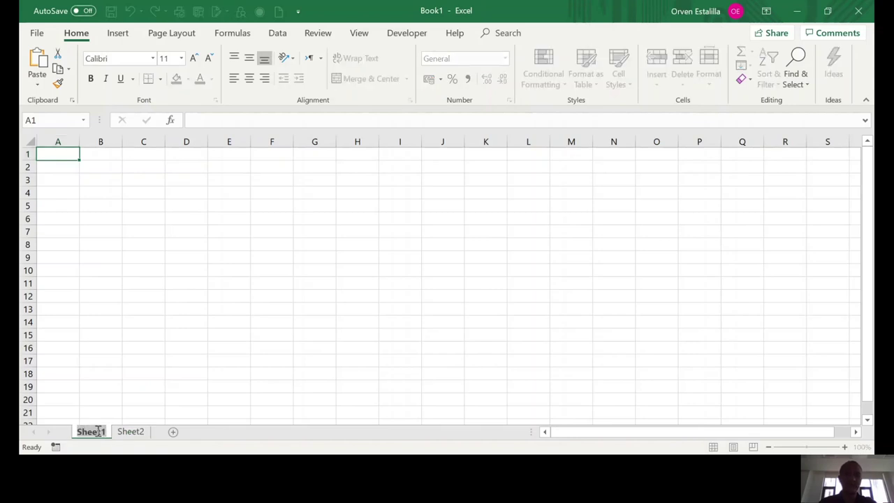
pyautogui.press('Return')
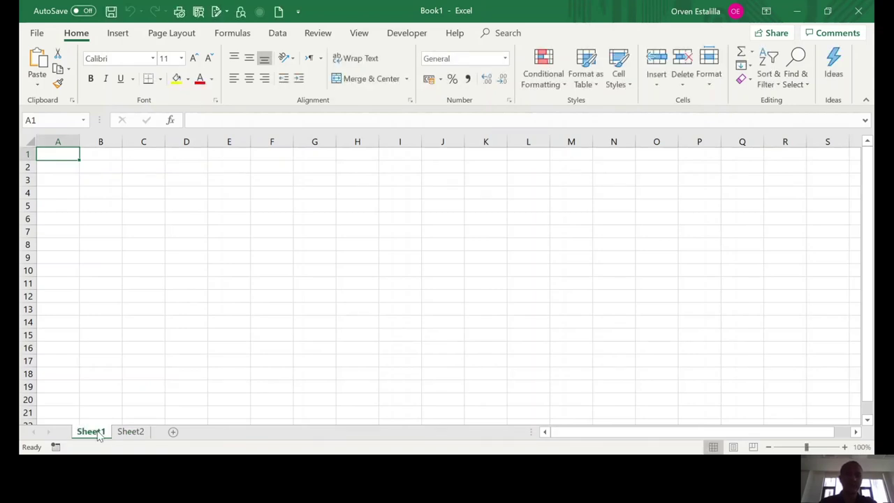
pyautogui.rightClick(99, 435)
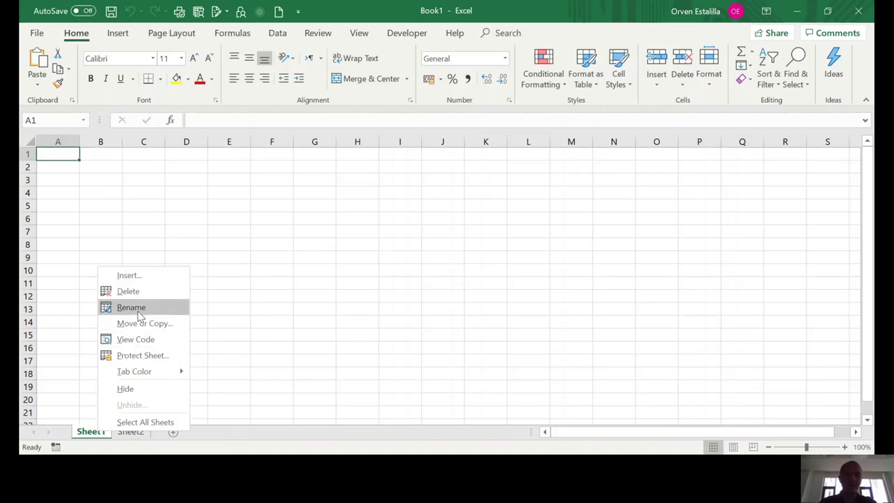
pyautogui.click(253, 217)
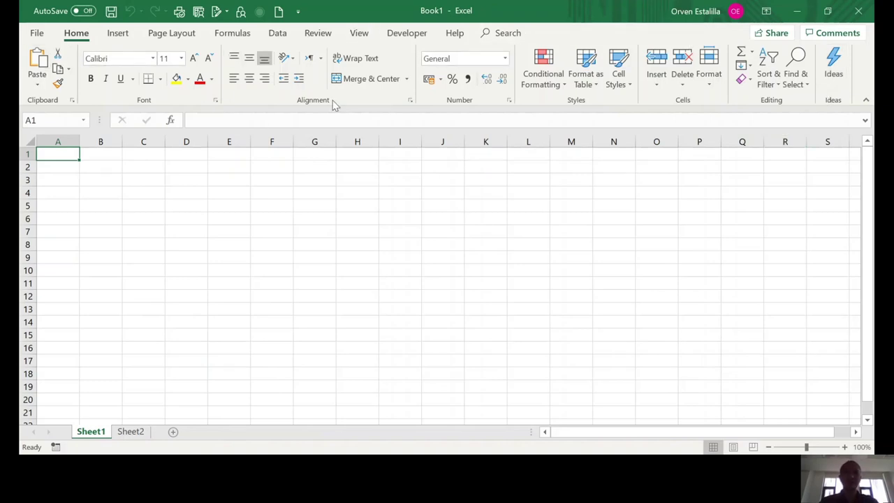
# Step: Look over the ribbon display options without choosing a different one
pyautogui.click(767, 12)
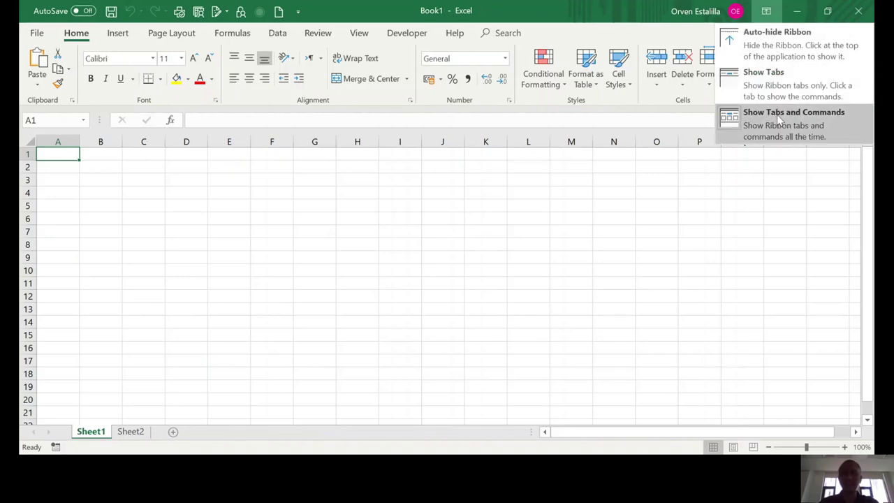
pyautogui.click(575, 19)
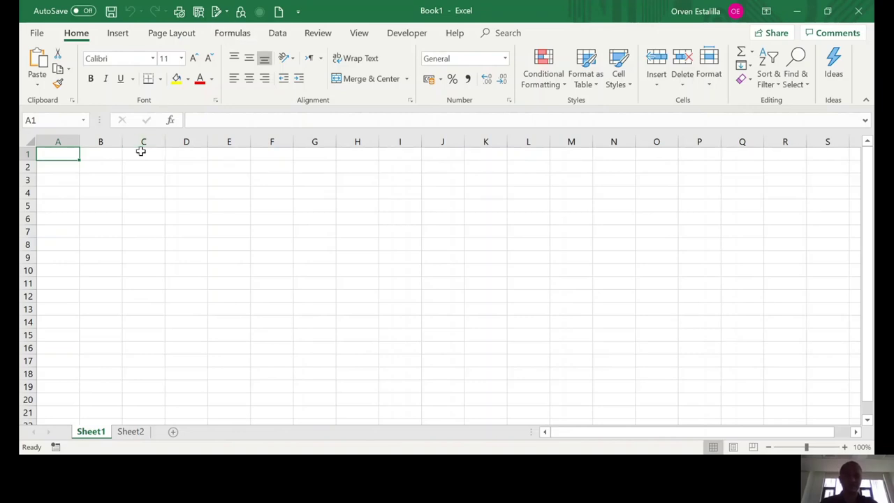
pyautogui.write('Tab')
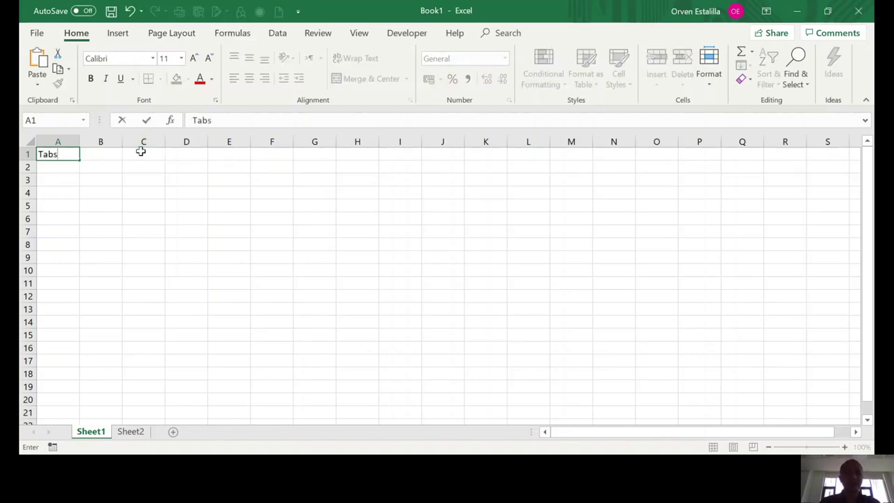
pyautogui.write('s')
pyautogui.press('BackSpace')
pyautogui.press('BackSpace')
pyautogui.press('BackSpace')
pyautogui.press('BackSpace')
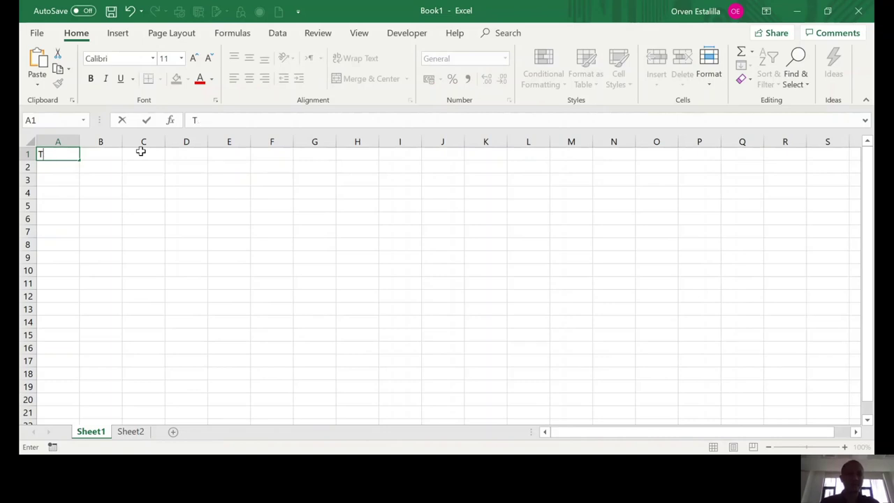
# Step: Enter the heading Ribbons in cell A1 and the item TABS in cell B2
pyautogui.write('Ribbi')
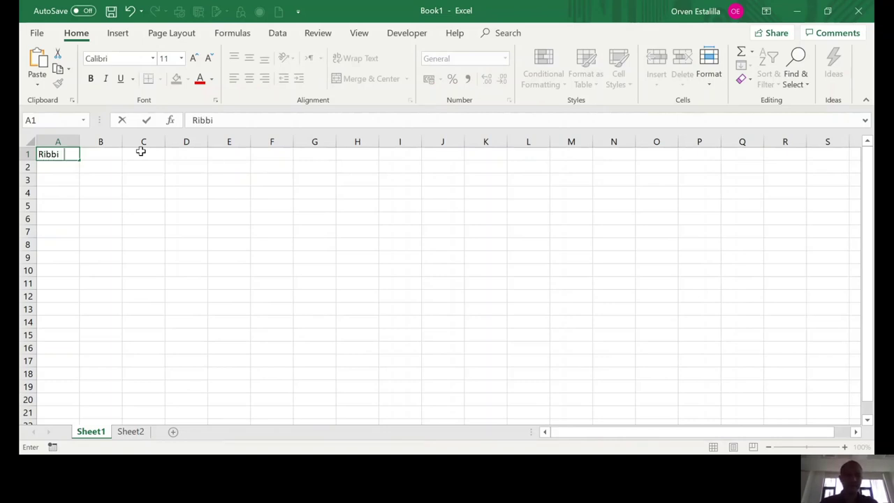
pyautogui.press('BackSpace')
pyautogui.write('ons')
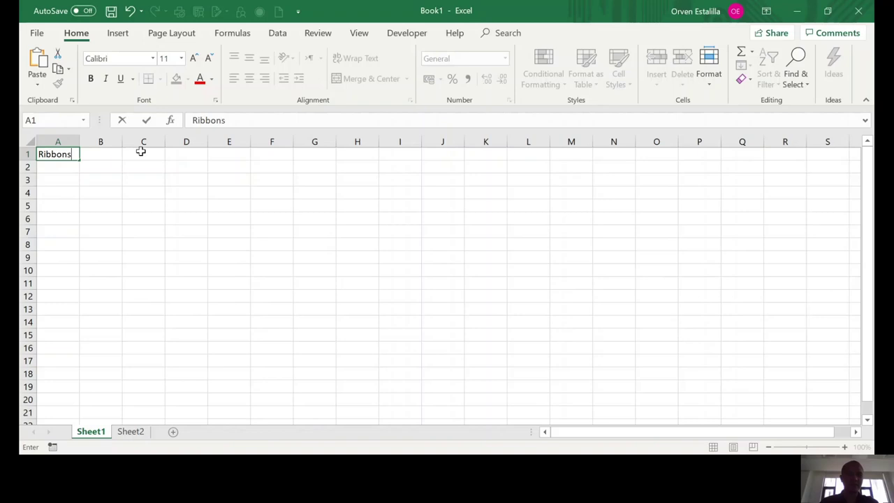
pyautogui.click(102, 165)
pyautogui.write('TABS')
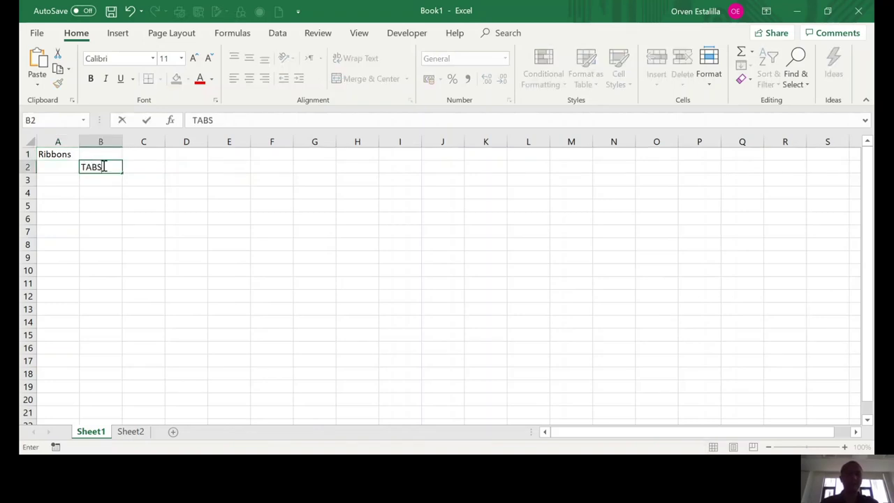
pyautogui.press('Return')
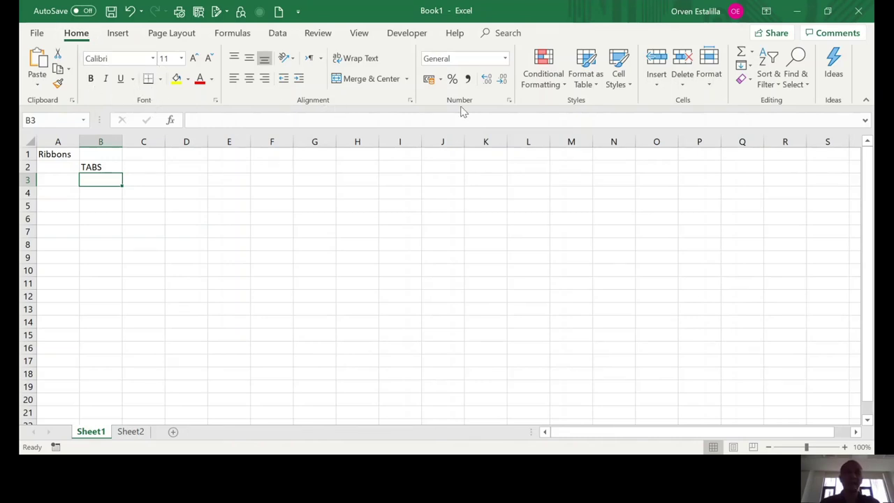
# Step: Bring up the Insert commands on the ribbon and enter GROUPS in cell B3, below TABS
pyautogui.click(118, 34)
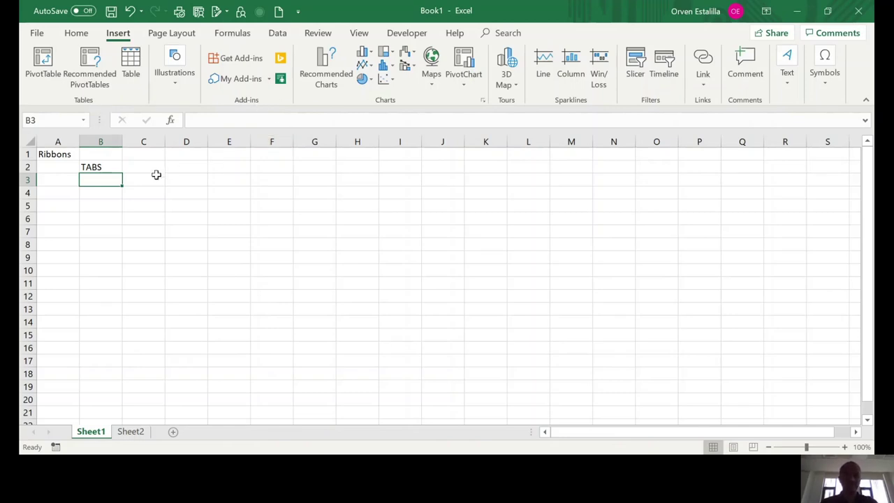
pyautogui.write('GROUPD')
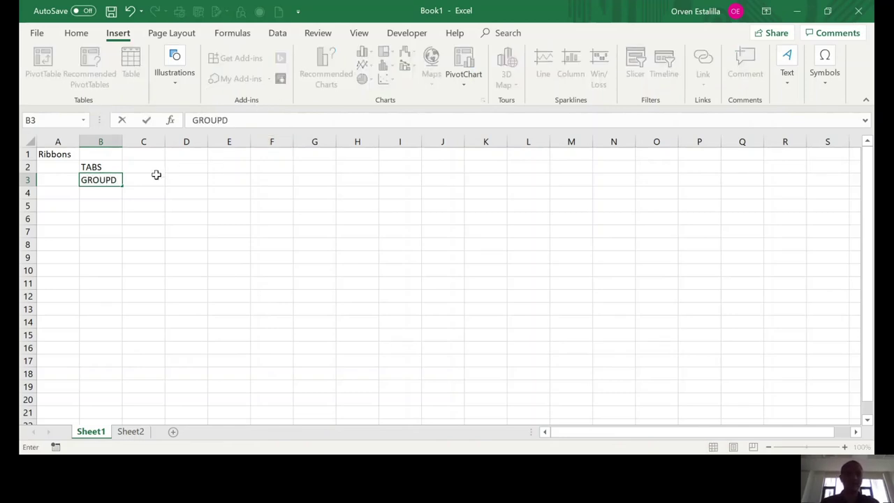
pyautogui.press('BackSpace')
pyautogui.write('S')
pyautogui.click(102, 190)
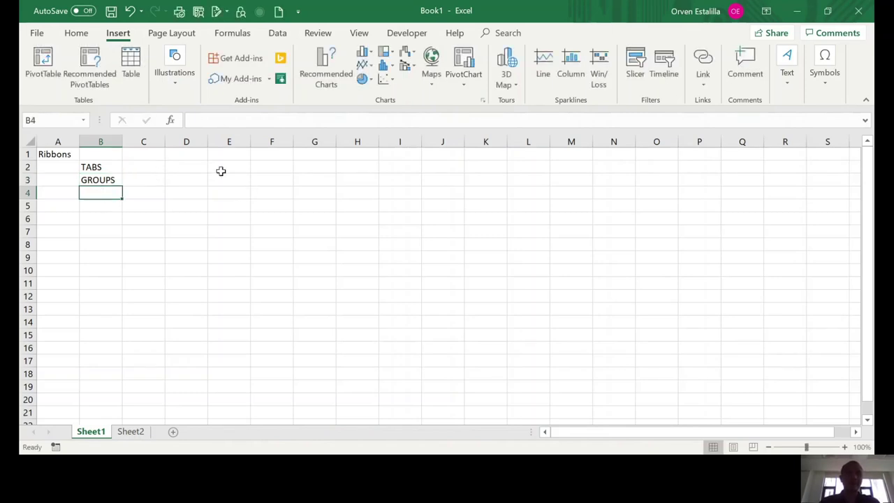
# Step: Return the ribbon to the Home commands and enter COMMANDS in cell B4, below GROUPS
pyautogui.click(78, 36)
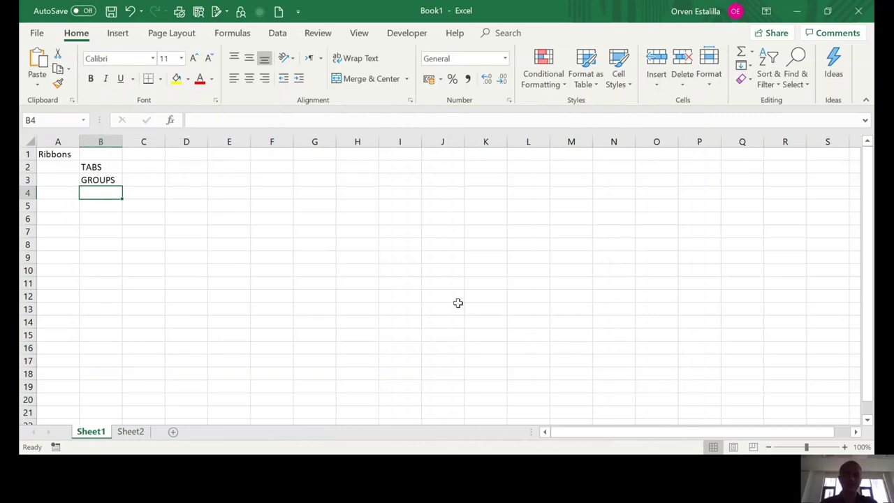
pyautogui.write('CP')
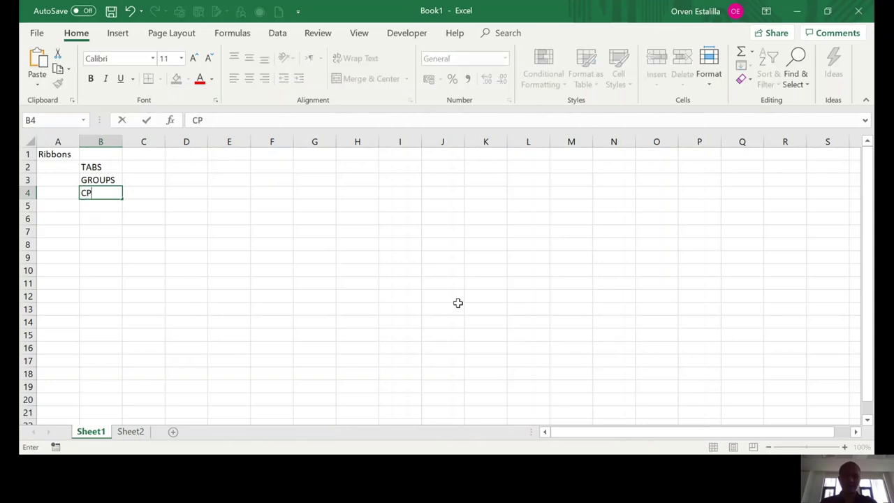
pyautogui.press('BackSpace')
pyautogui.write('OMMAN')
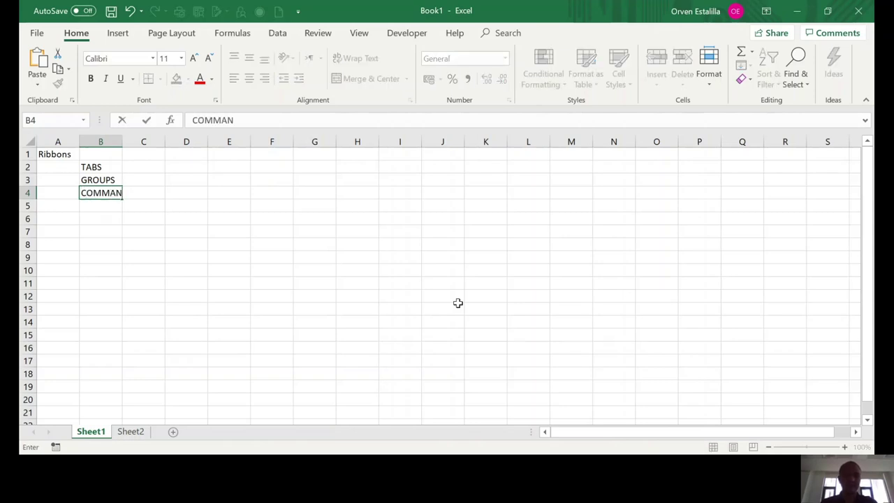
pyautogui.write('DS')
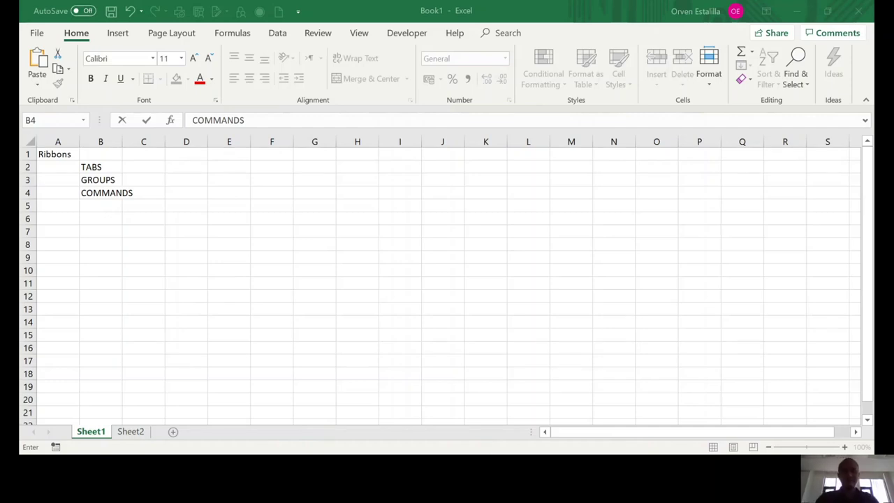
pyautogui.hotkey('alt', 'Tab')
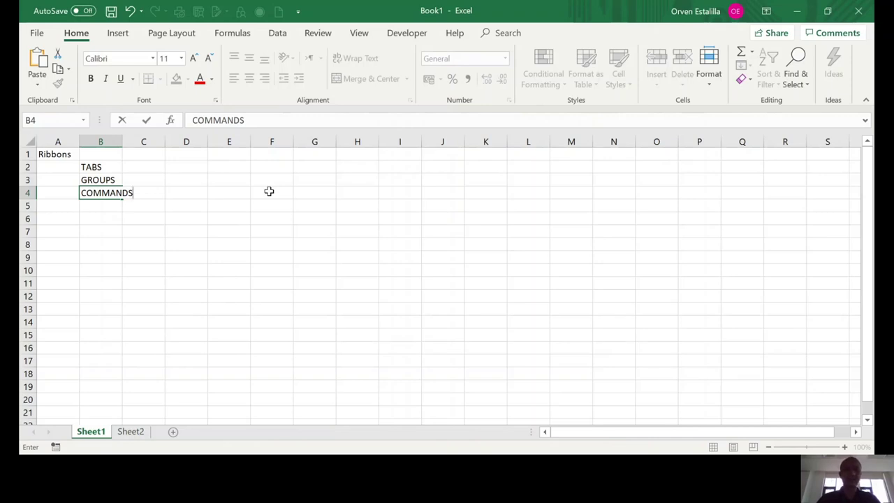
# Step: Highlight the whole of column E, row 6 and column D, one after another
pyautogui.click(229, 142)
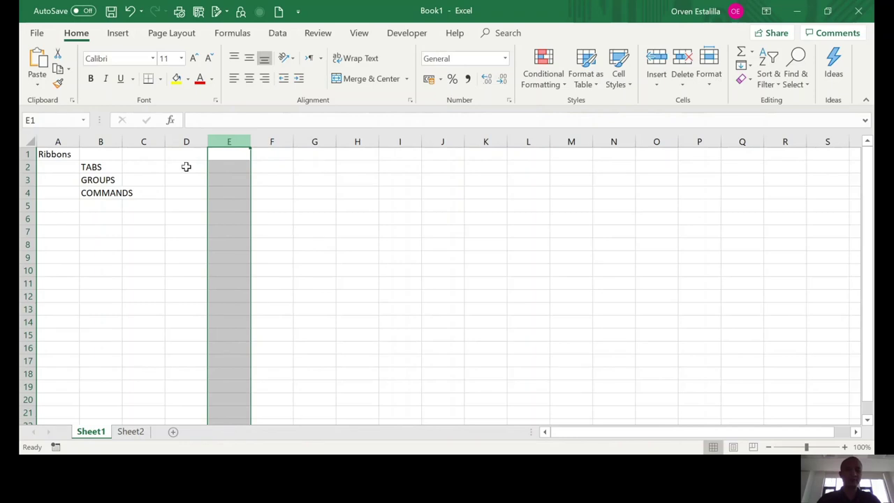
pyautogui.click(28, 218)
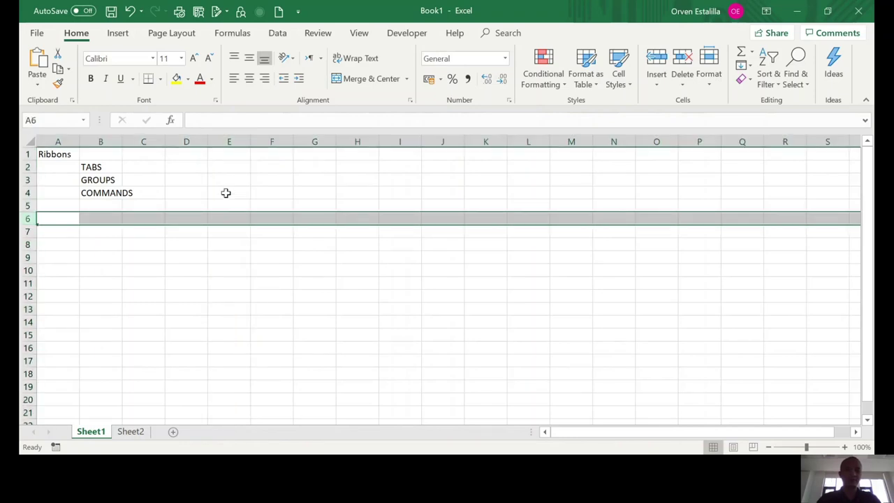
pyautogui.click(199, 141)
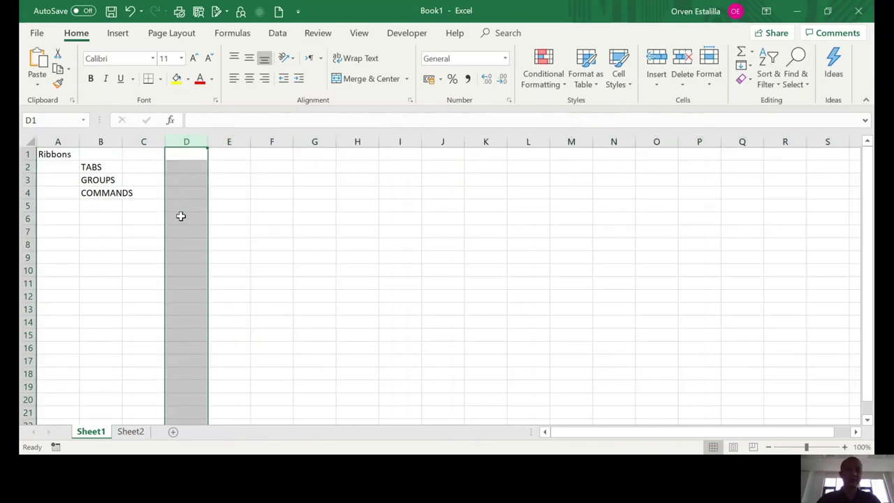
# Step: Enter a person's first name in cell D5 using the formula bar and reselect that cell
pyautogui.click(183, 205)
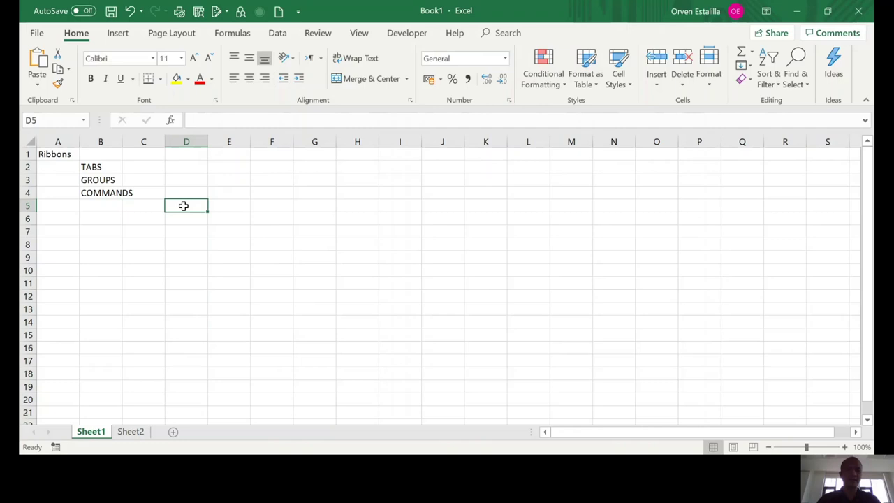
pyautogui.click(193, 120)
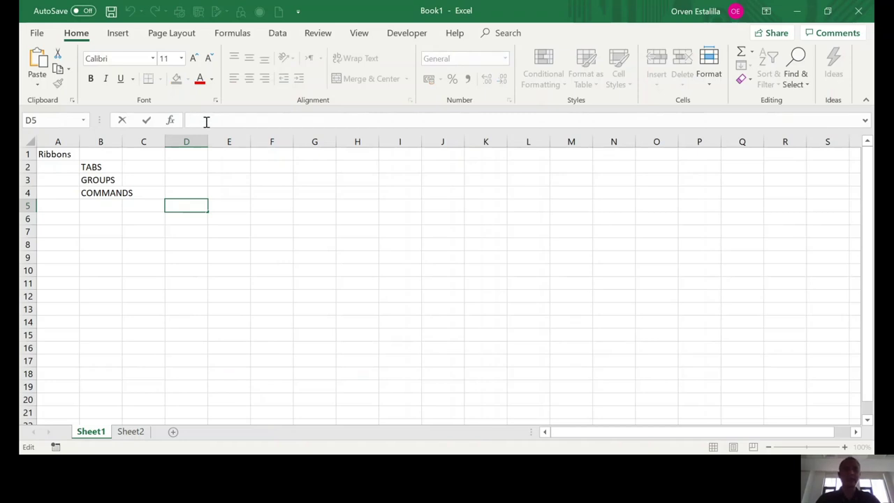
pyautogui.write('=')
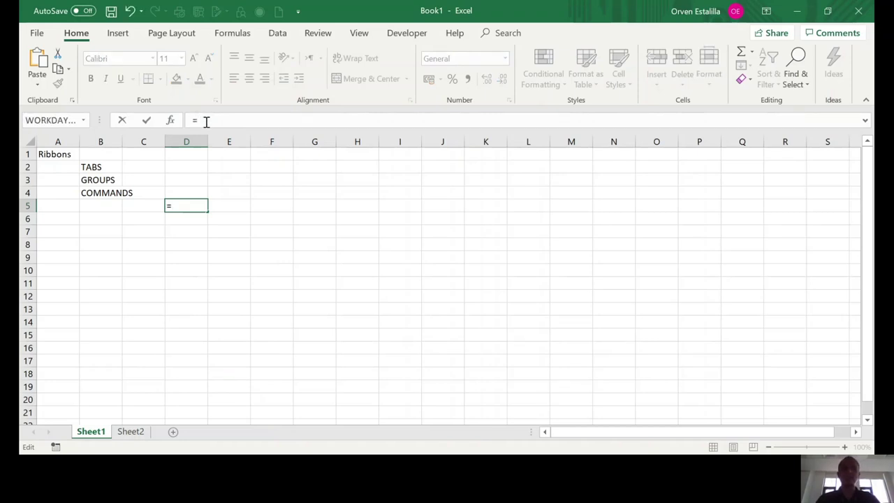
pyautogui.press('BackSpace')
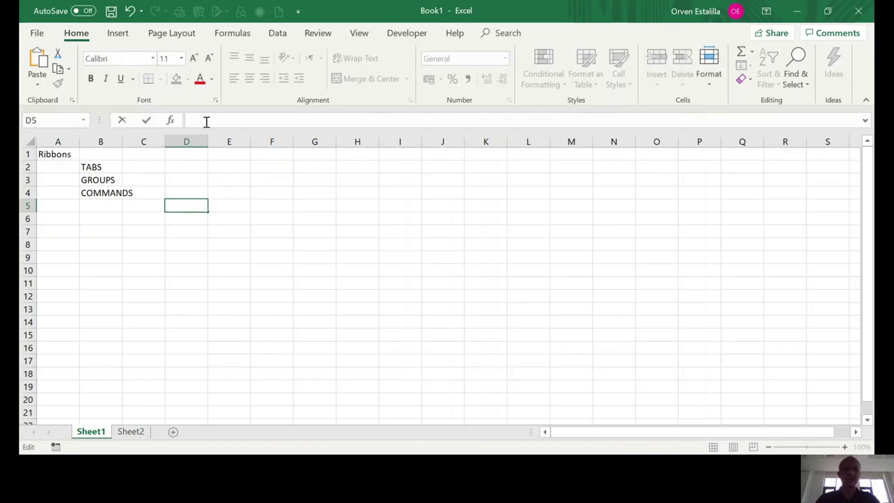
pyautogui.write('ORVEN')
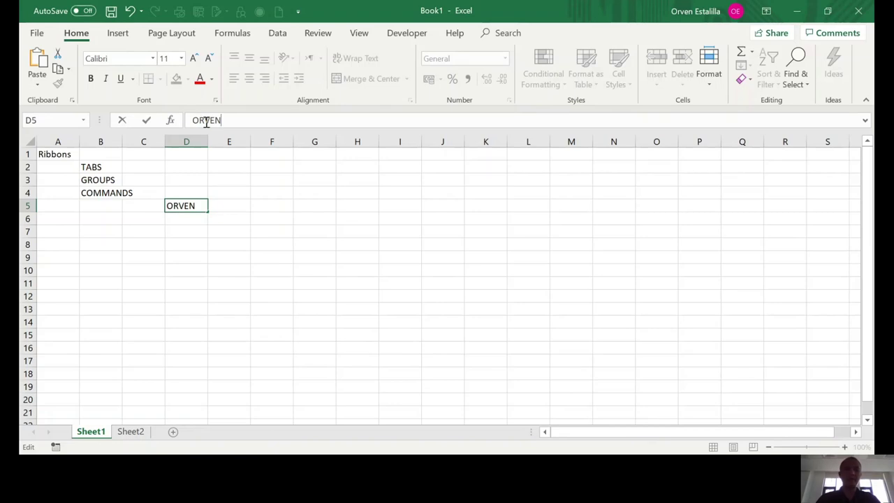
pyautogui.click(235, 216)
pyautogui.click(186, 205)
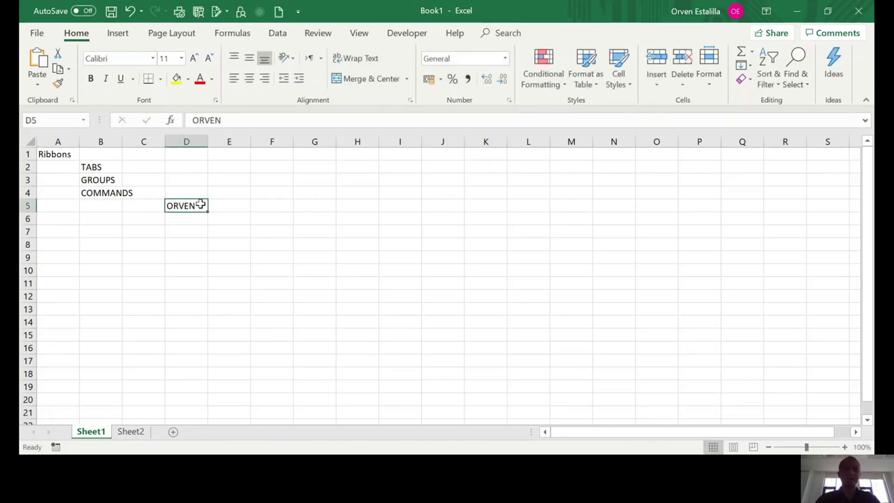
# Step: Replace the name in cell D5 with the formula =D4+E4 through the formula bar
pyautogui.click(190, 120)
pyautogui.doubleClick(190, 120)
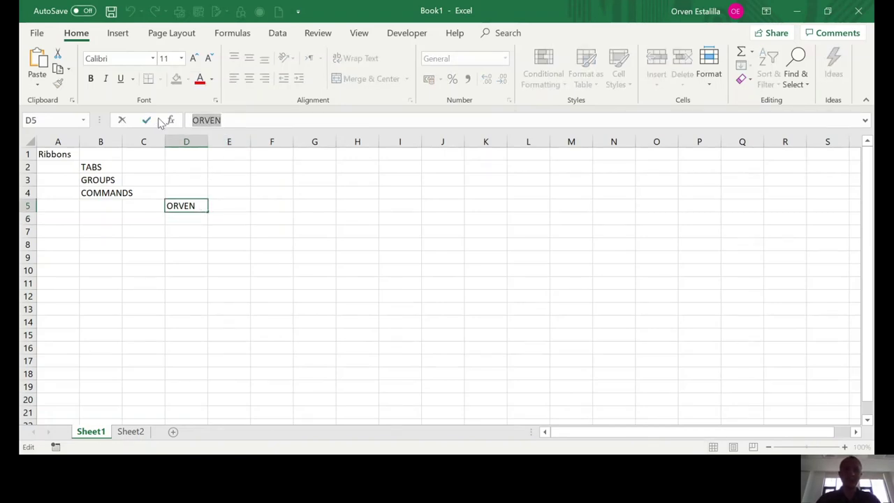
pyautogui.write('=')
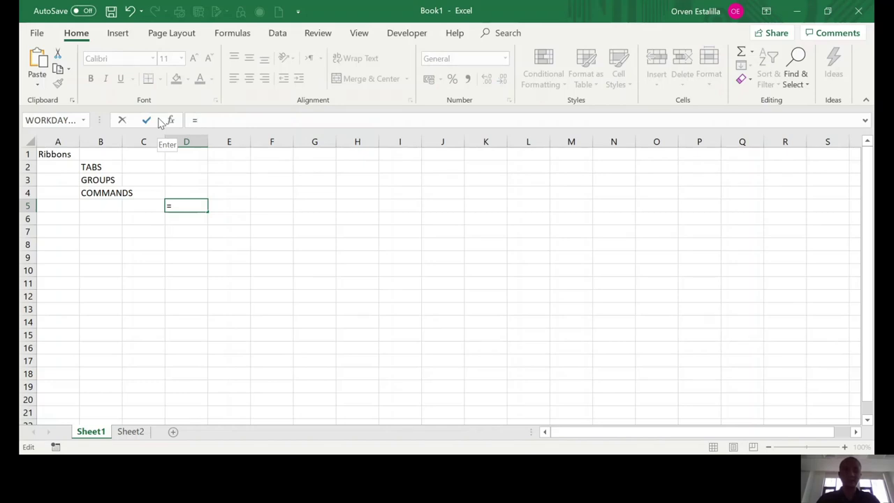
pyautogui.write('d4')
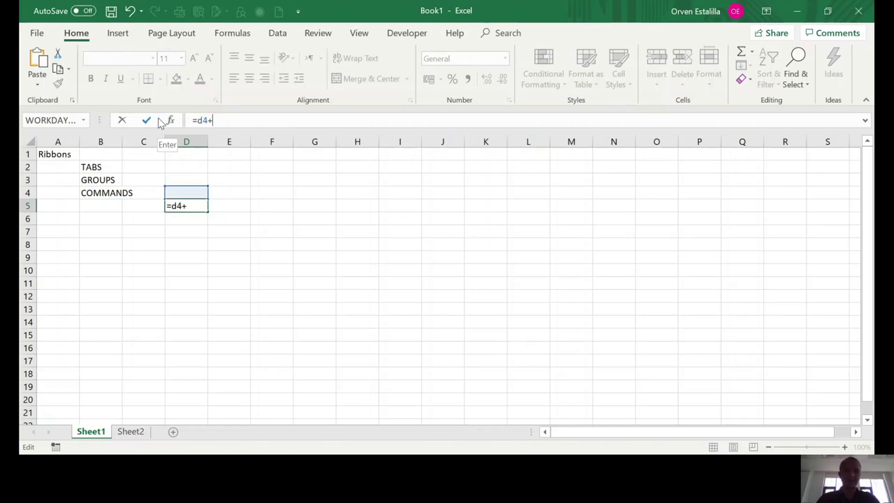
pyautogui.write('+e4')
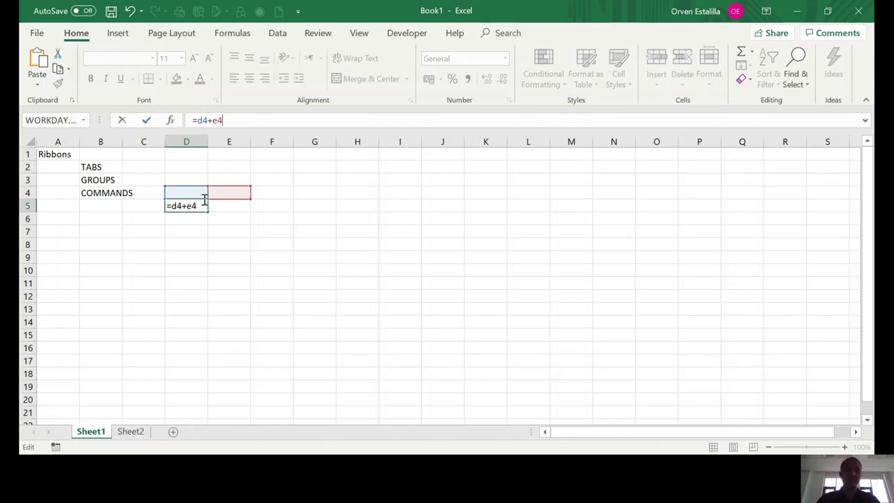
pyautogui.press('Return')
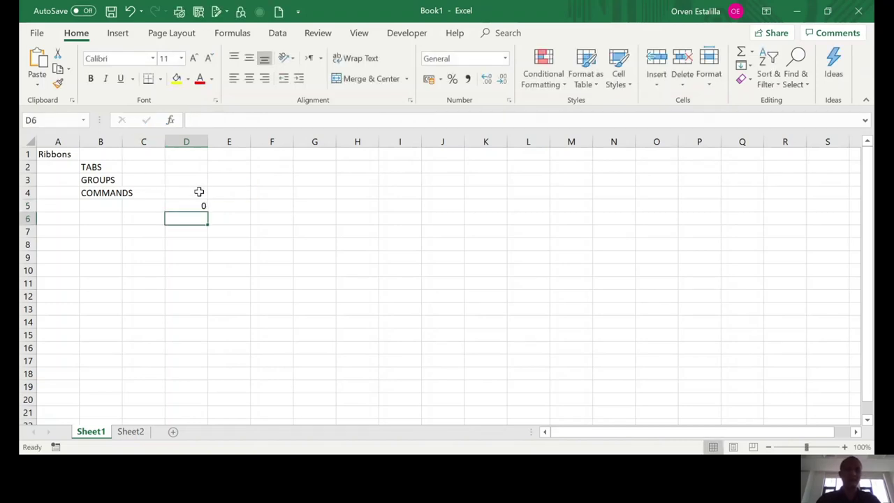
# Step: Enter 3 in cell D4 and 3 in cell E4 as the numbers the formula adds
pyautogui.click(200, 197)
pyautogui.write('3')
pyautogui.press('Tab')
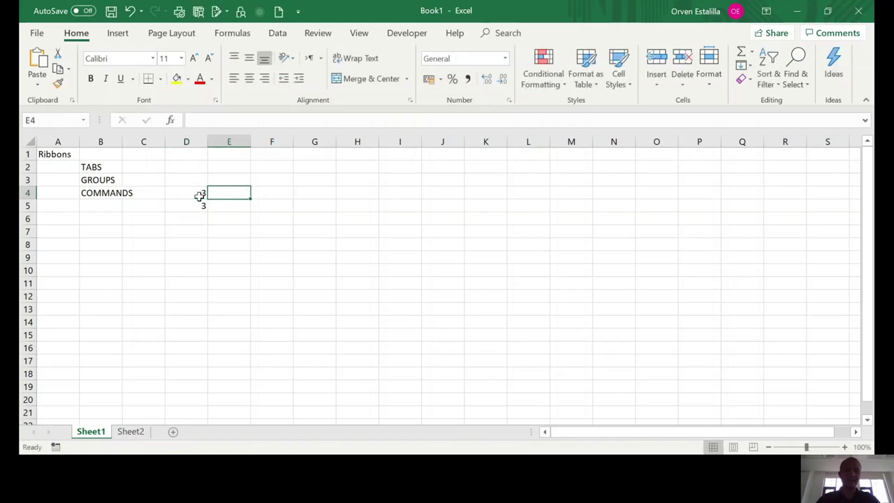
pyautogui.write('3')
pyautogui.press('Tab')
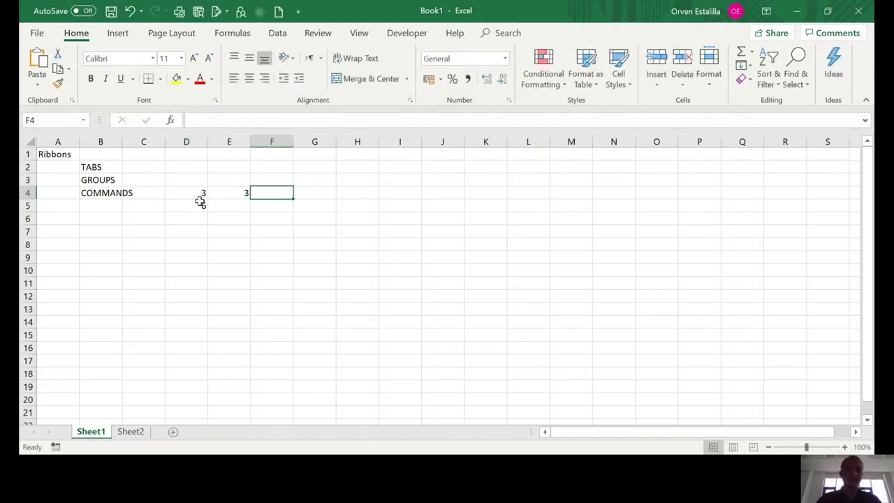
# Step: Examine the formula in cell D5 with its referenced cells highlighted, and return to cell A1
pyautogui.click(203, 206)
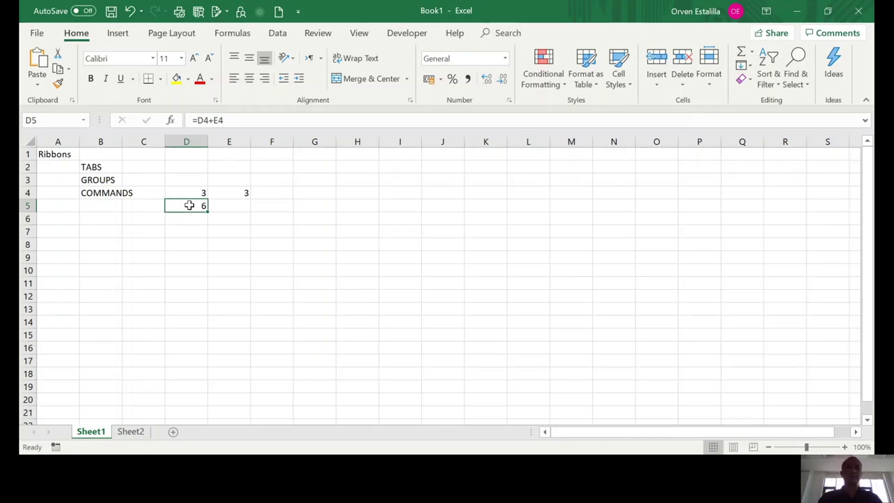
pyautogui.doubleClick(192, 204)
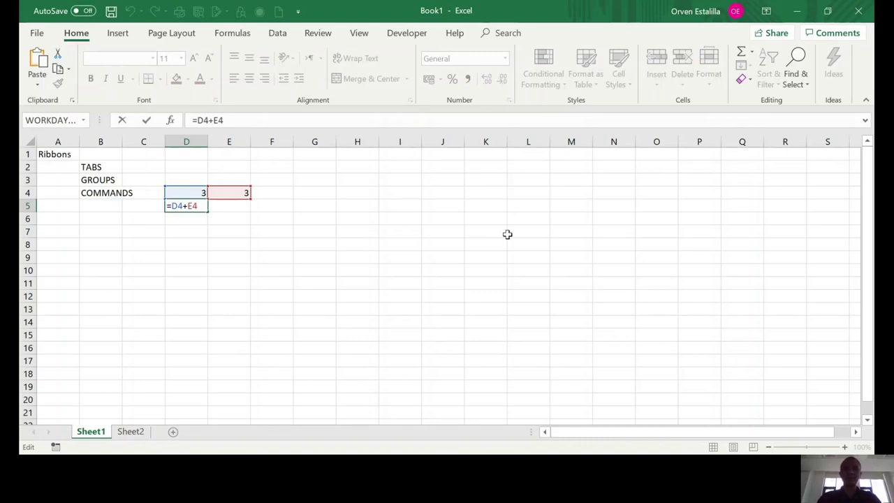
pyautogui.click(66, 155)
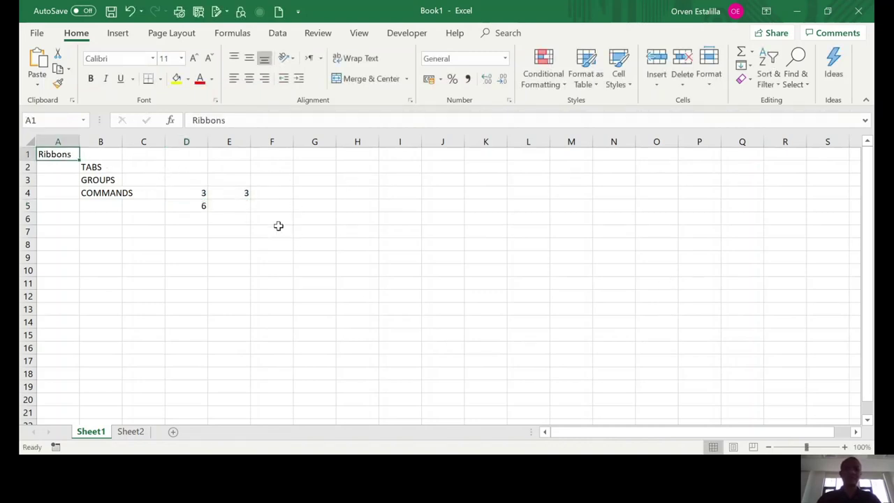